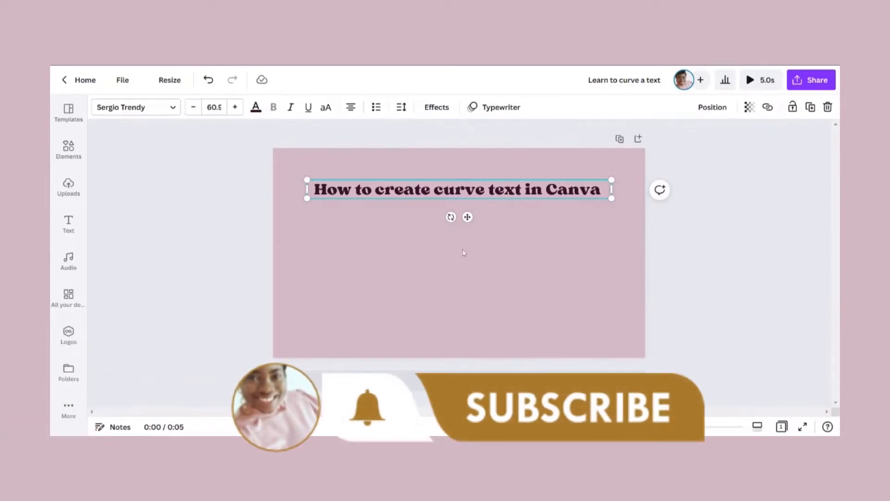
Step: Apply the Curve shape effect to the heading text and move it up slightly on the page
left_click(250, 229)
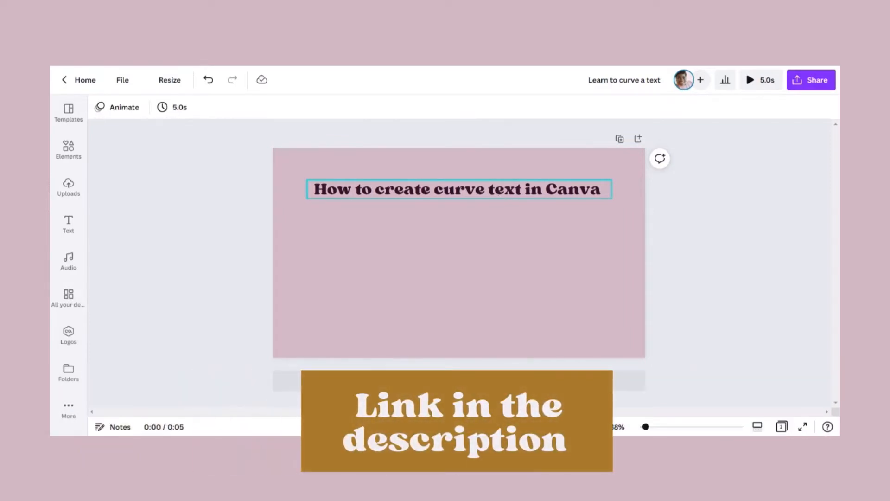
left_click(499, 199)
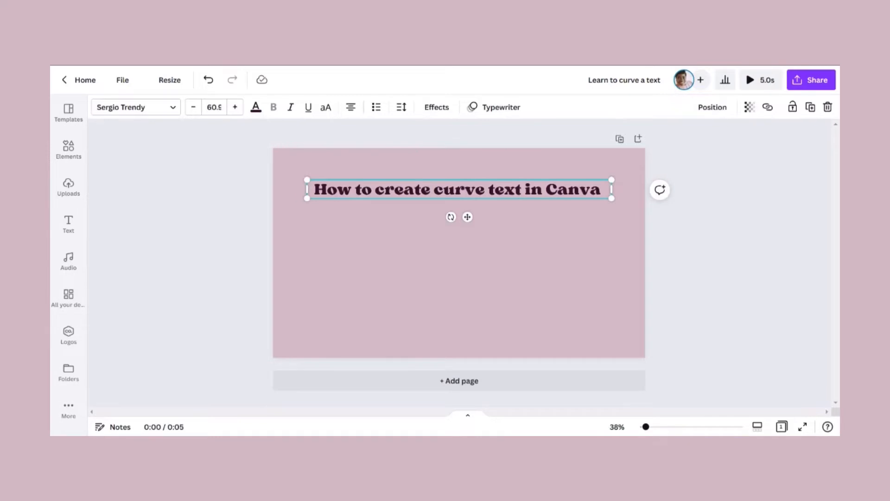
left_click(434, 108)
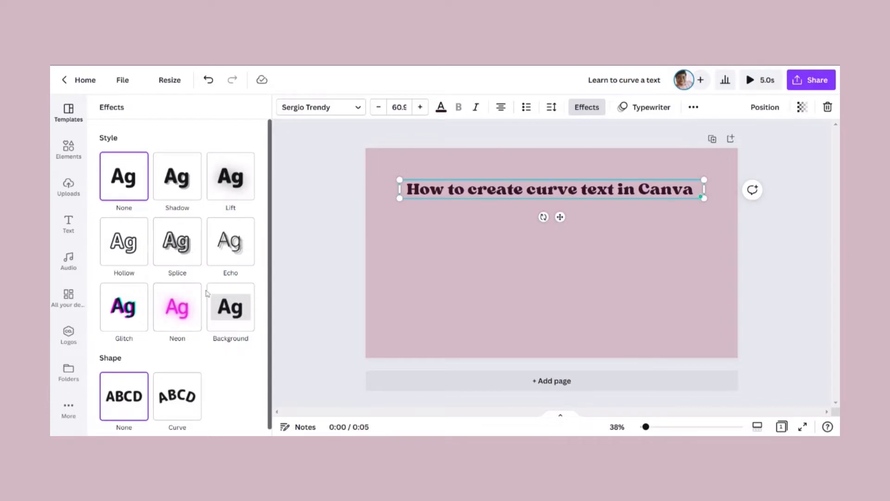
scroll(181, 347, "down", 1)
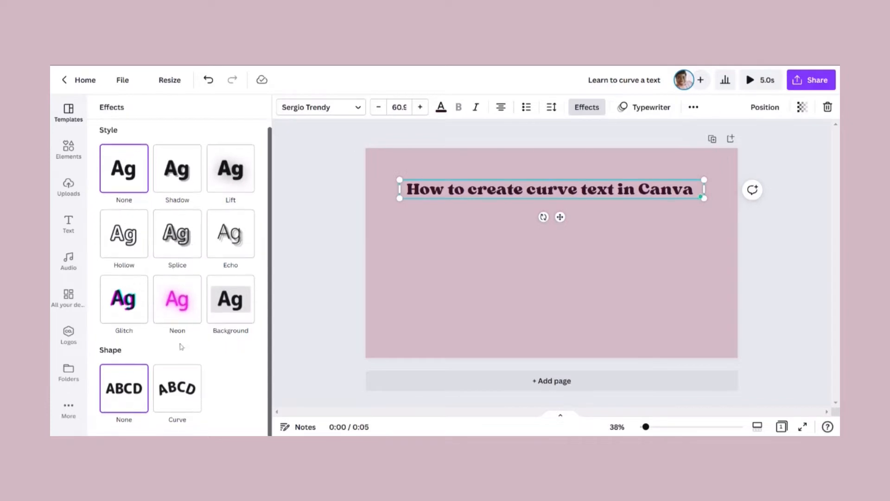
left_click(176, 398)
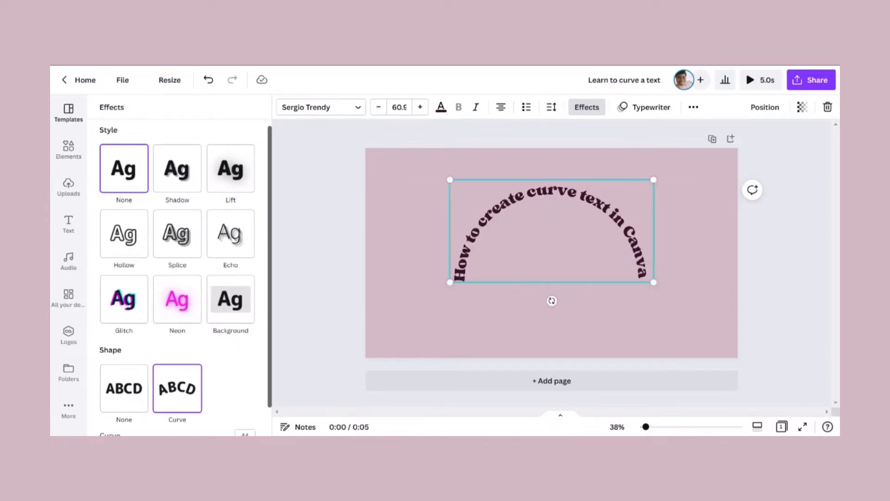
scroll(240, 401, "down", 1)
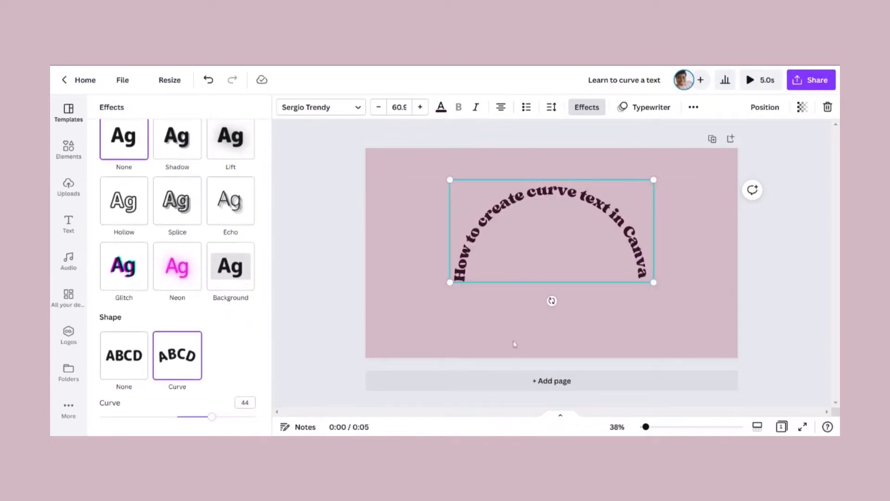
left_click_drag(513, 266, 512, 242)
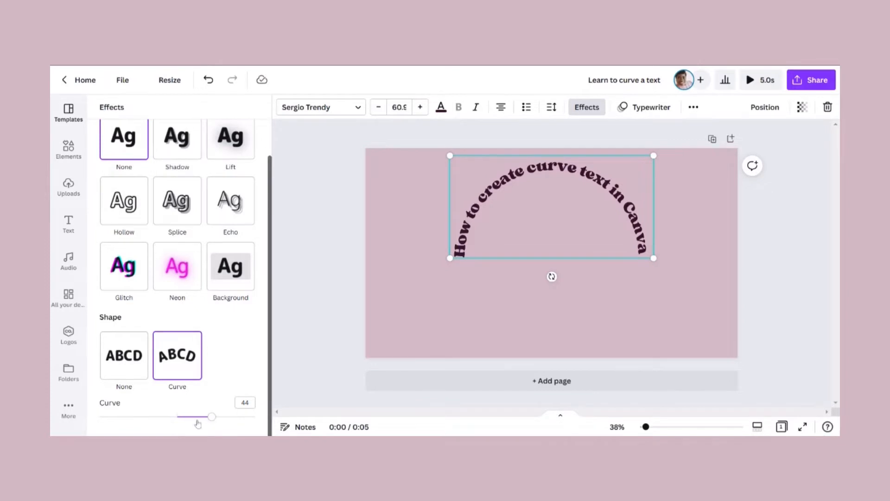
Step: Bend the heading downward with a curve value of -9 and reposition it fully inside the page's upper area
left_click_drag(197, 417, 167, 417)
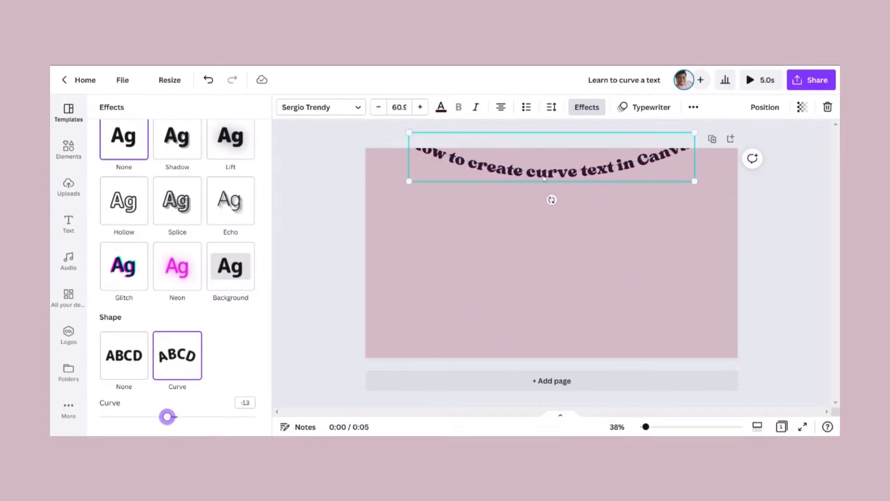
left_click_drag(545, 179, 539, 215)
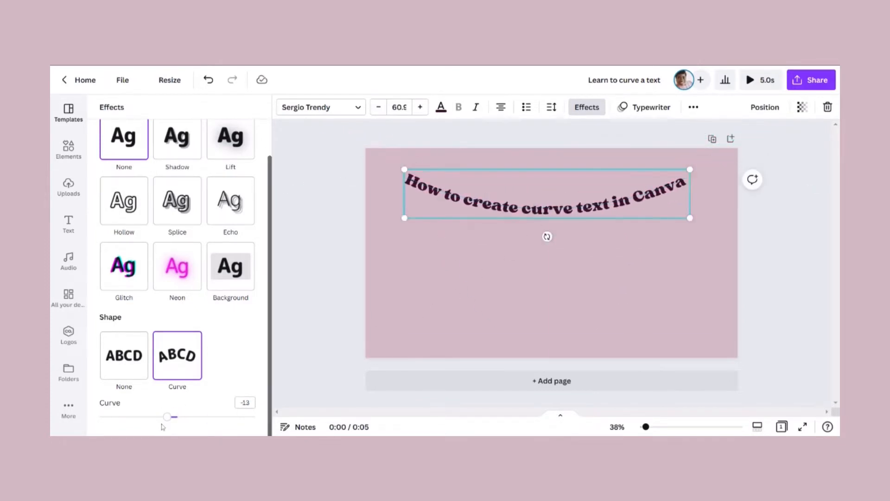
mouse_move(167, 417)
left_mouse_down()
mouse_move(145, 416)
mouse_move(198, 416)
mouse_move(170, 410)
left_mouse_up()
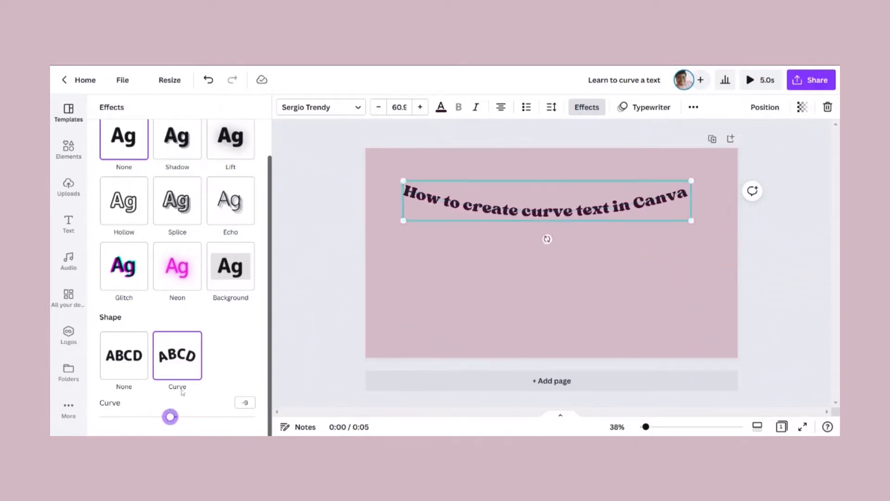
left_click(297, 318)
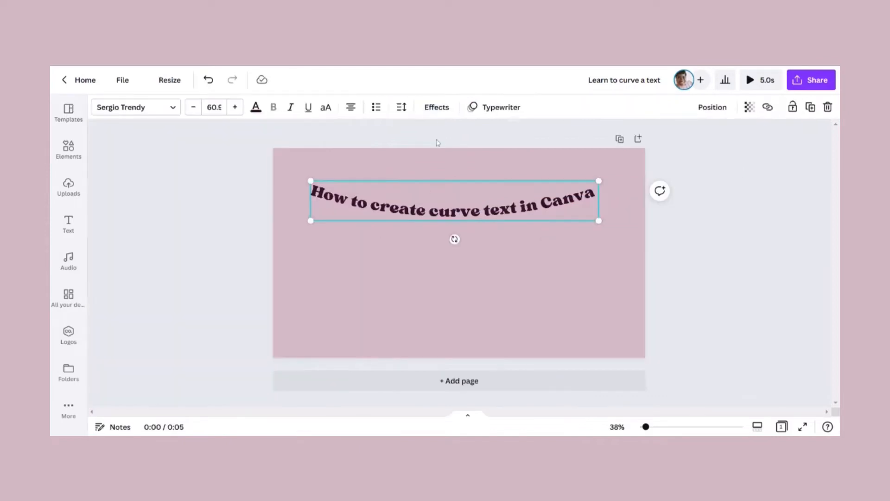
left_click(683, 258)
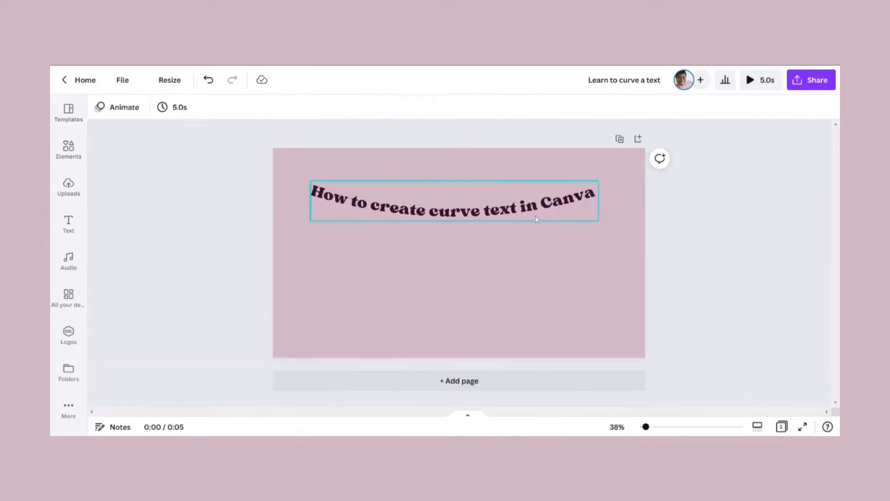
Step: Duplicate the page and add a circular photo frame, found by searching elements for "frame", centred below the curved text on the copy
left_click(620, 139)
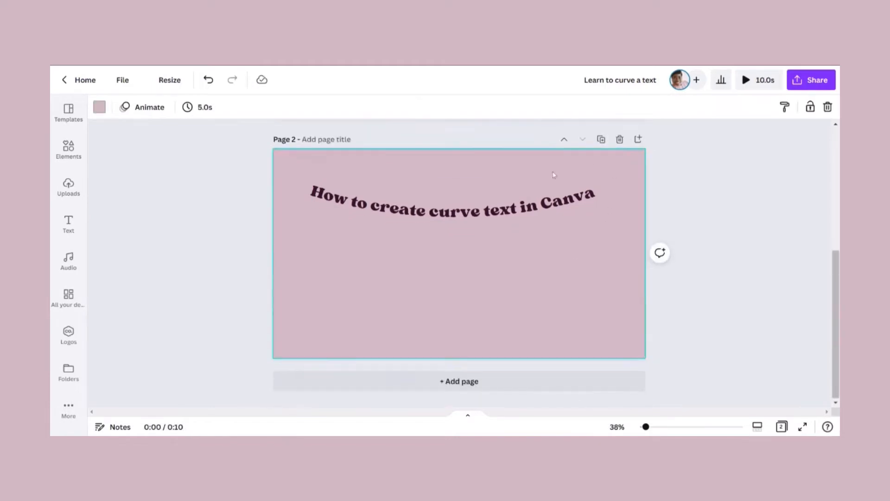
left_click(442, 198)
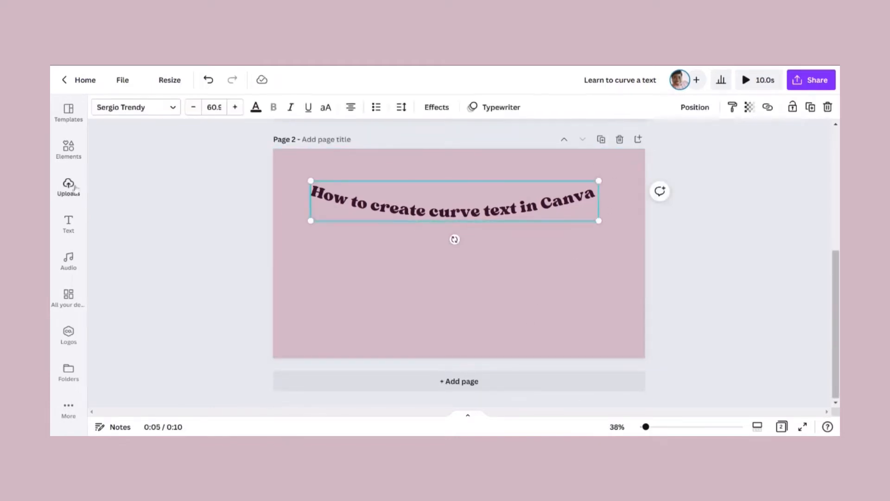
left_click(67, 149)
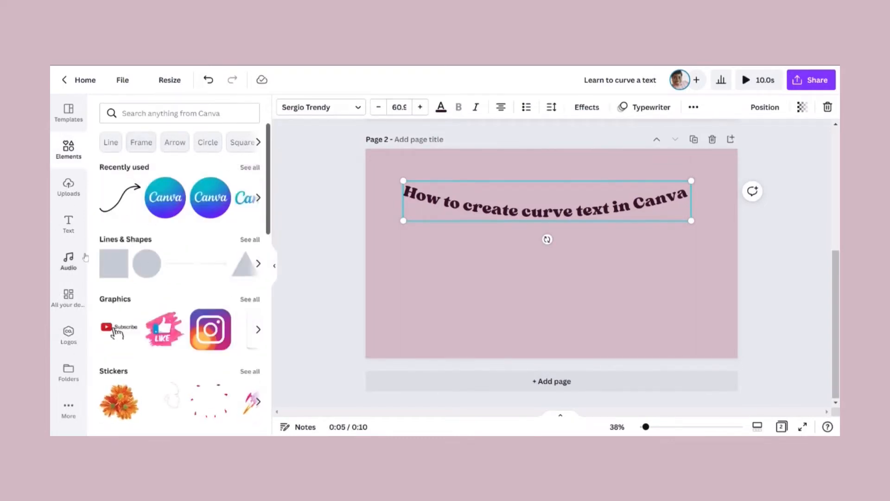
left_click(171, 113)
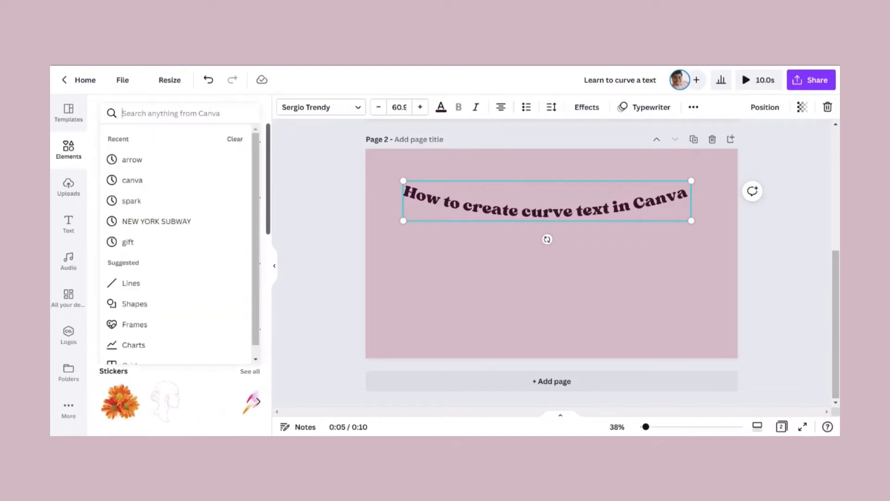
type("frame")
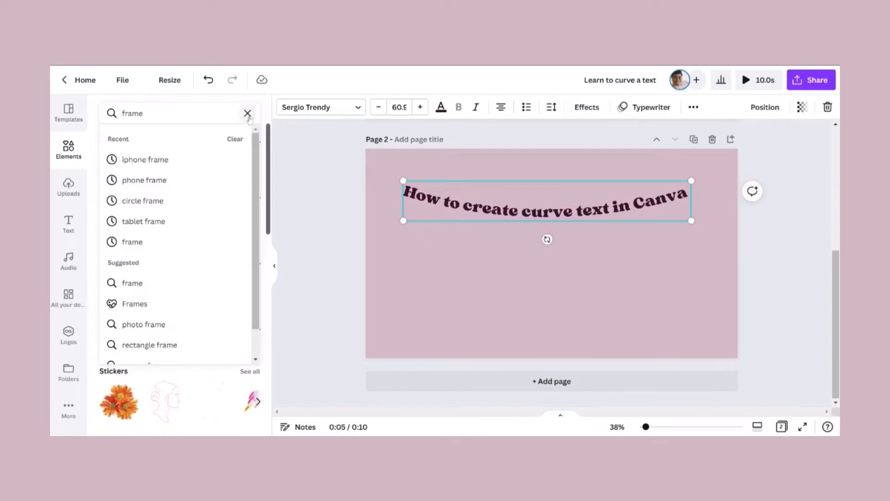
left_click(235, 138)
key("Return")
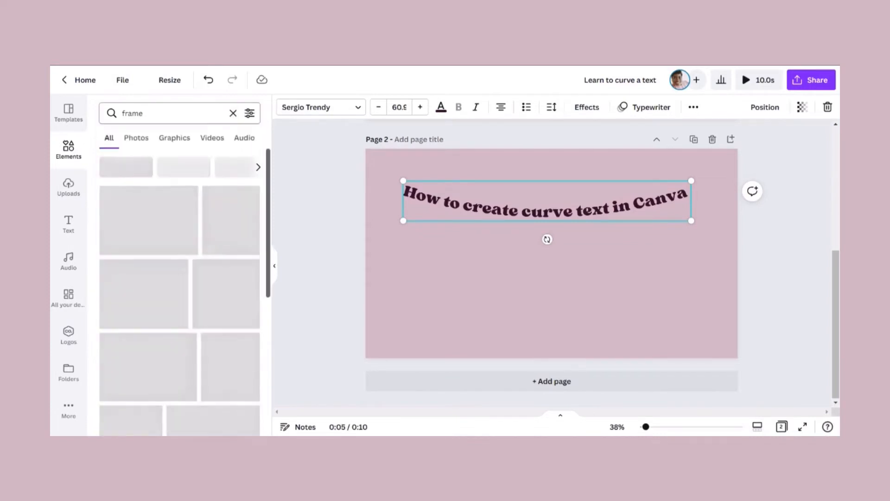
left_click(124, 211)
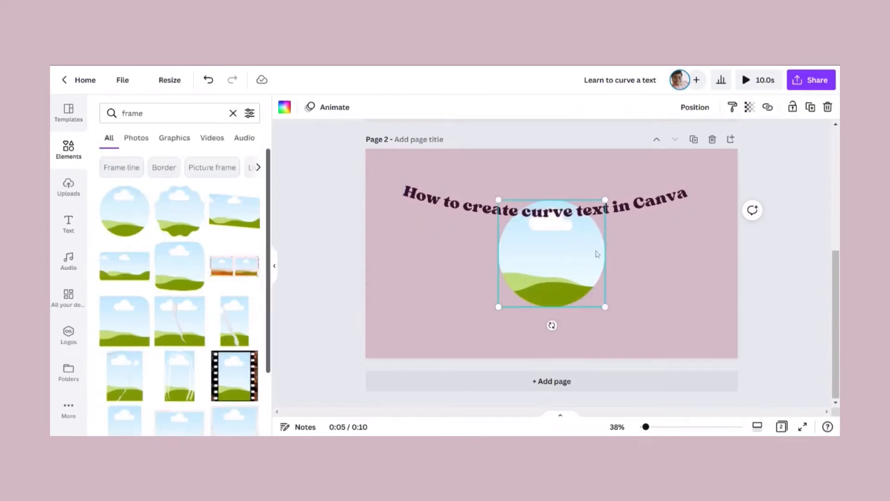
left_click_drag(587, 254, 587, 279)
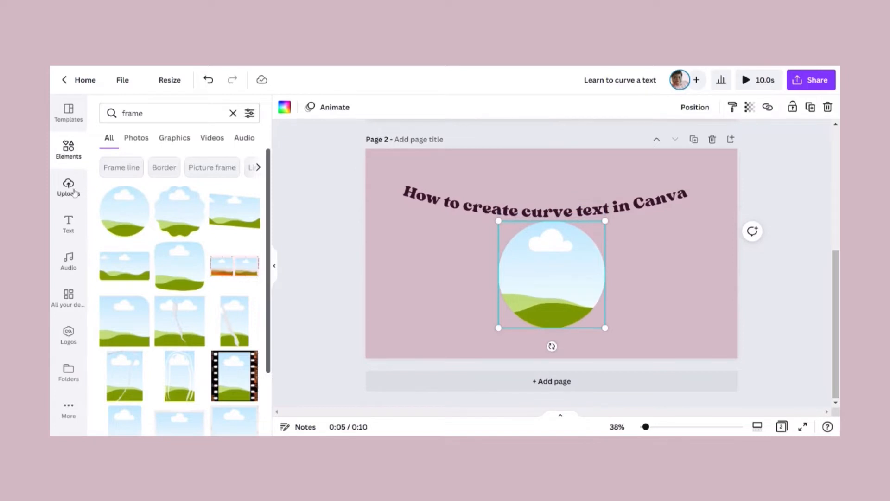
Step: Fill the circular frame with the uploaded photo of the person in a cream sweater holding flowers
left_click(68, 187)
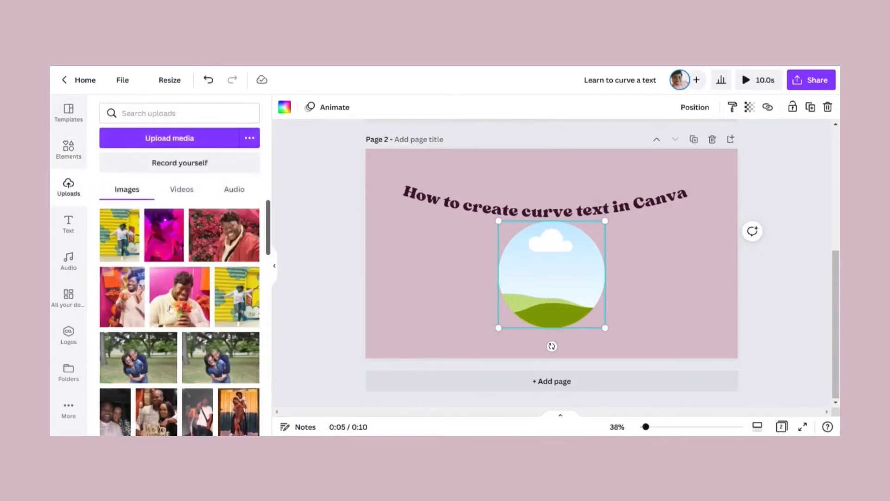
left_click_drag(185, 301, 547, 287)
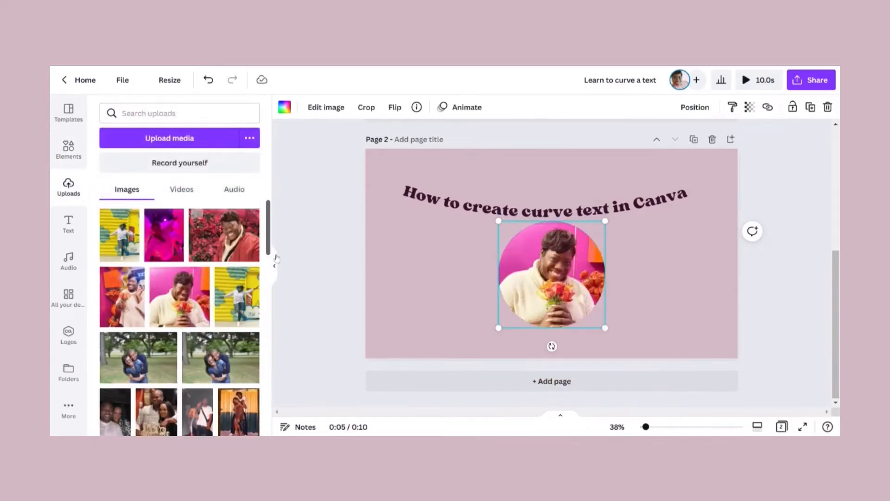
left_click(274, 265)
Step: Set the text's curve to 44 on page 2 and move the round photo up inside the arc
left_click(534, 203)
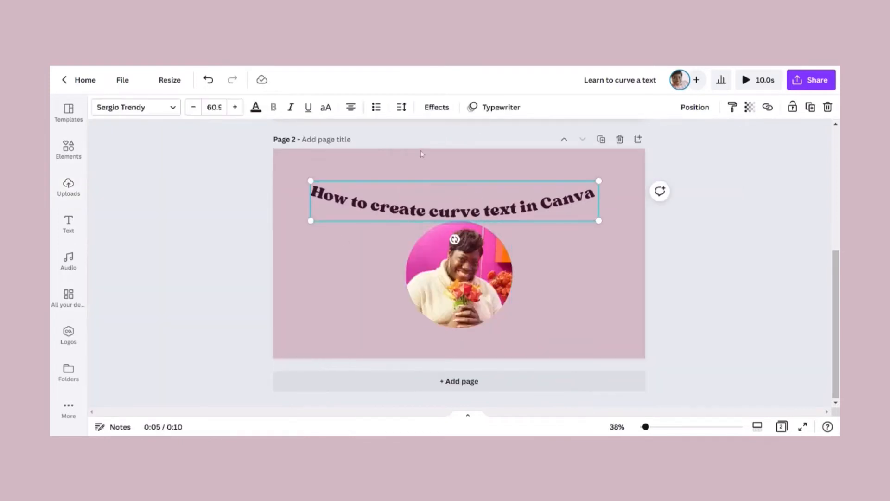
left_click(436, 107)
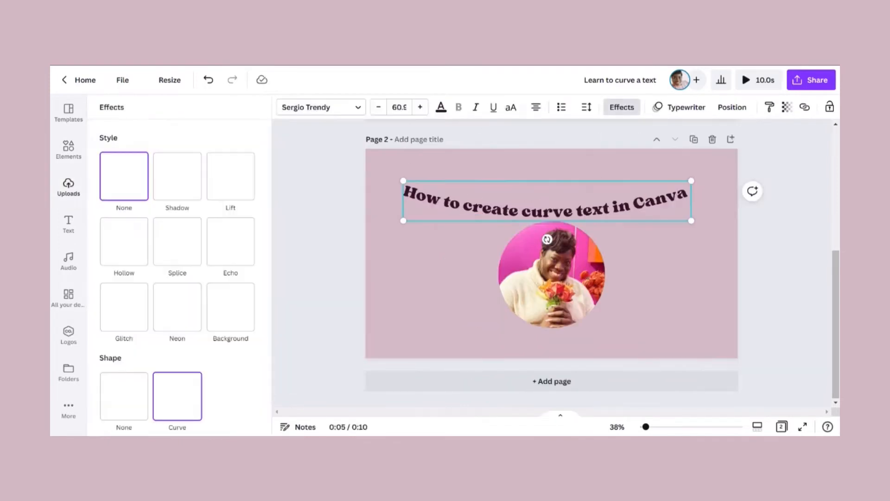
scroll(231, 375, "down", 1)
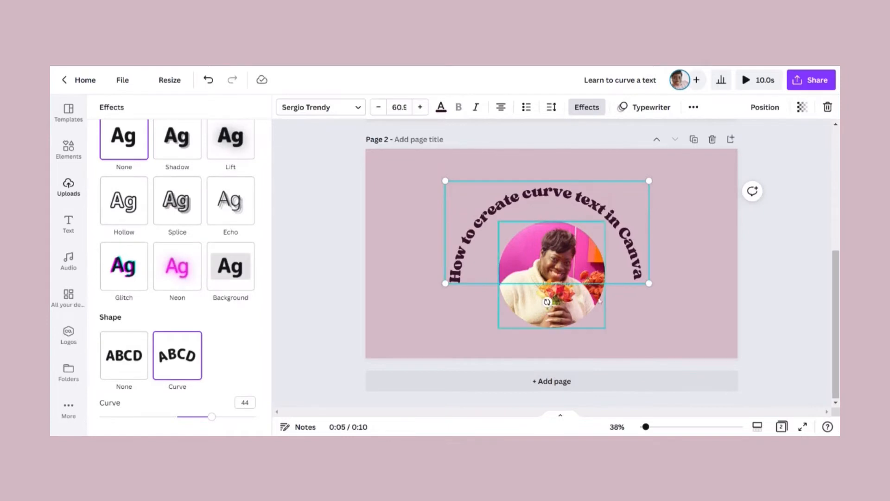
left_click_drag(575, 273, 488, 252)
Step: Shrink the curved text to font size 45.9 and centre it around the upper half of the round photo
left_click(376, 247)
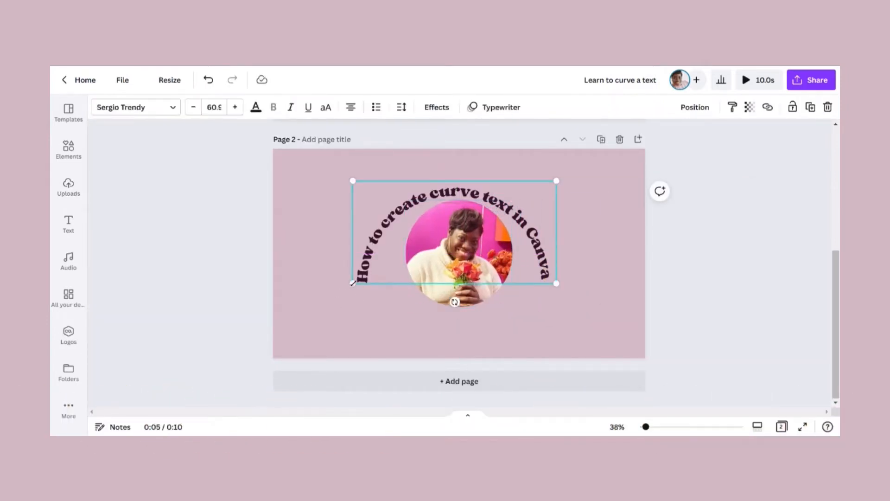
left_click_drag(353, 284, 381, 264)
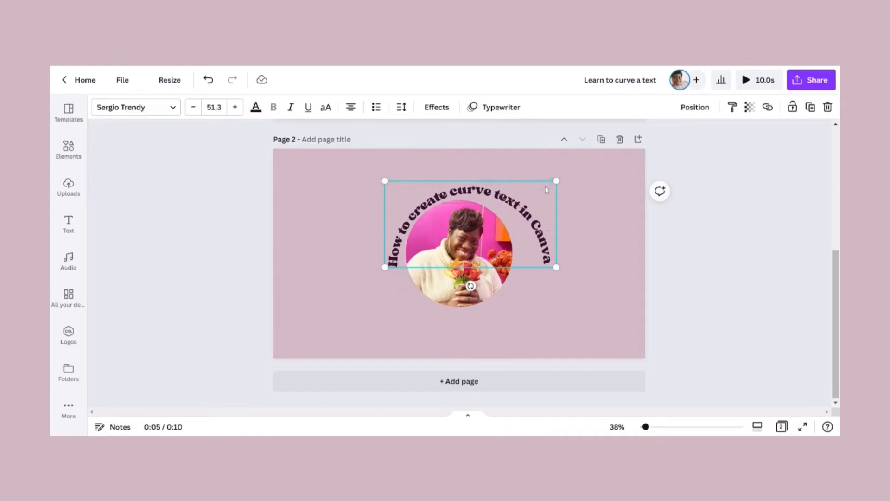
left_click_drag(556, 181, 537, 191)
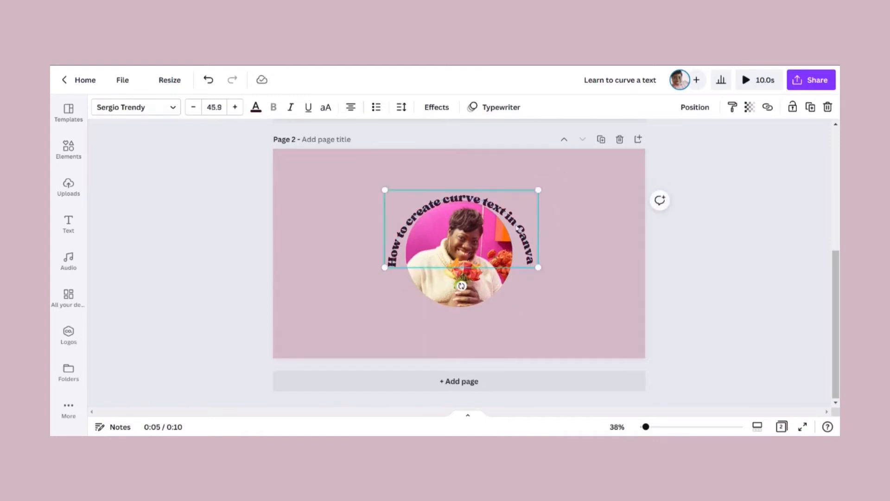
left_click_drag(516, 228, 508, 217)
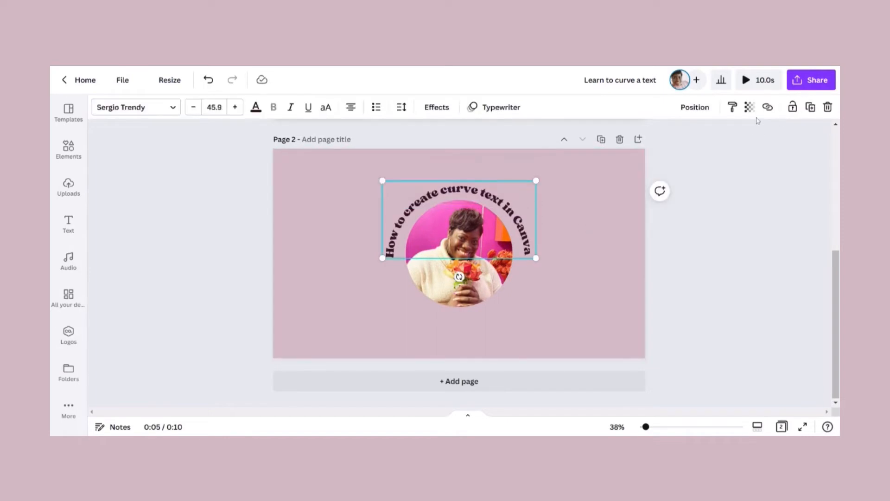
Step: Duplicate the curved text, set the copy's curve to -36 and place it around the photo's lower half
left_click(810, 107)
left_click_drag(461, 220, 457, 293)
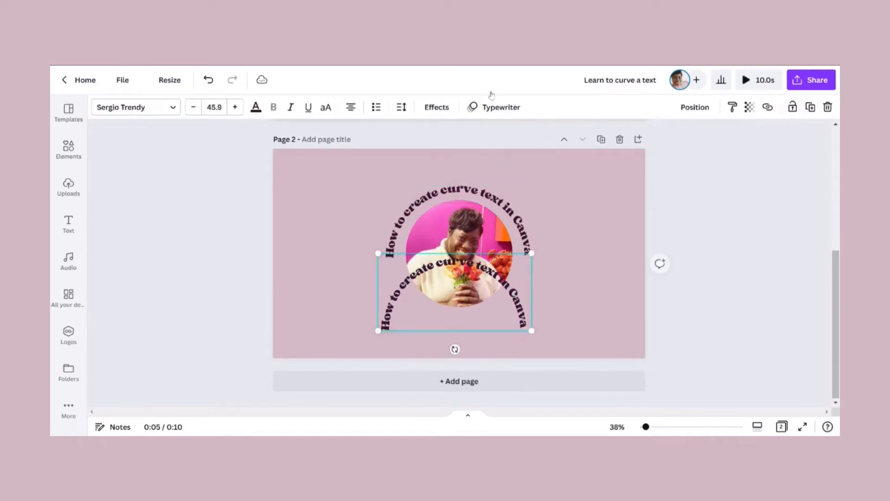
left_click(437, 107)
scroll(217, 375, "down", 1)
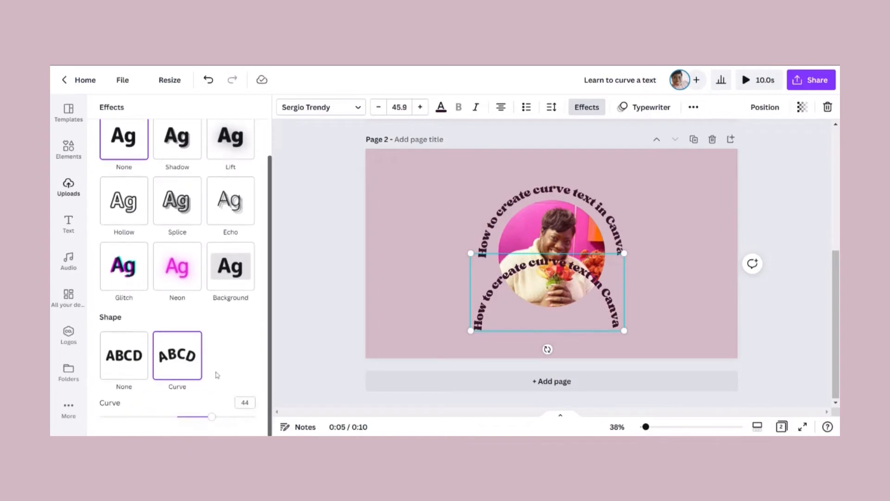
left_click_drag(211, 417, 149, 417)
left_click_drag(548, 227, 565, 271)
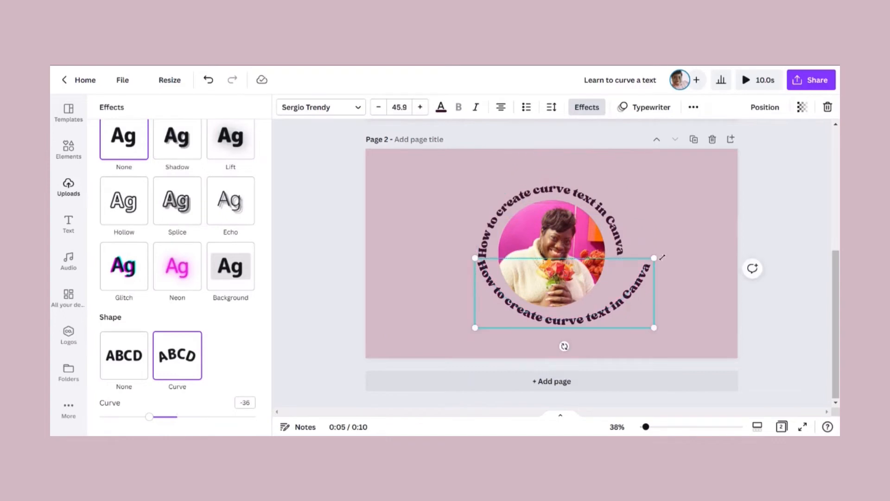
Step: Shrink the lower curved text to font size 39.4 and align it with the upper arc to complete the circle
left_click_drag(657, 258, 631, 261)
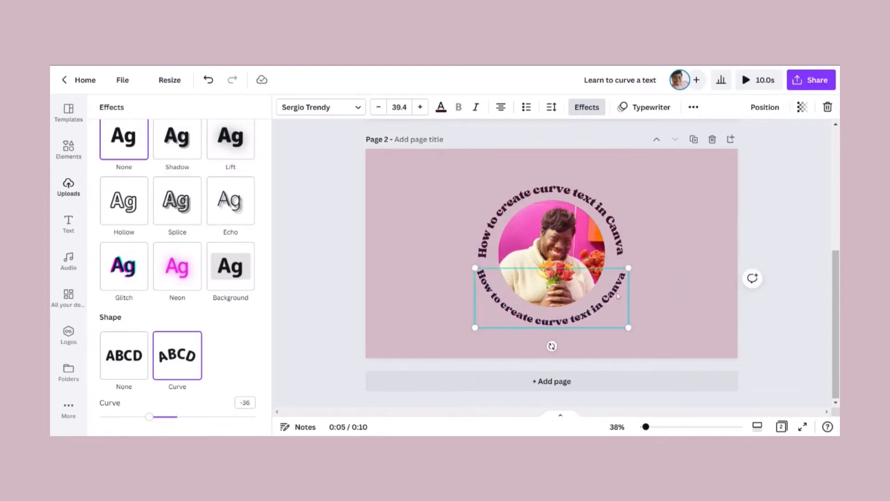
left_click_drag(621, 296, 617, 288)
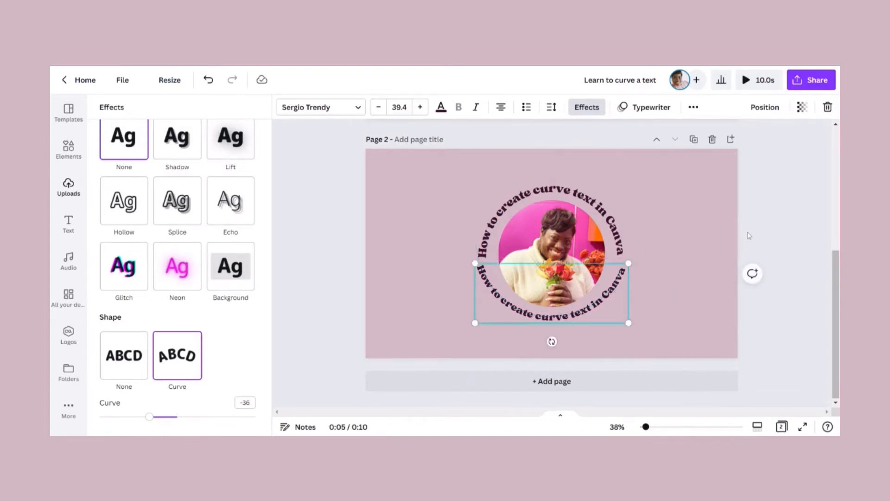
left_click(776, 220)
left_click(221, 325)
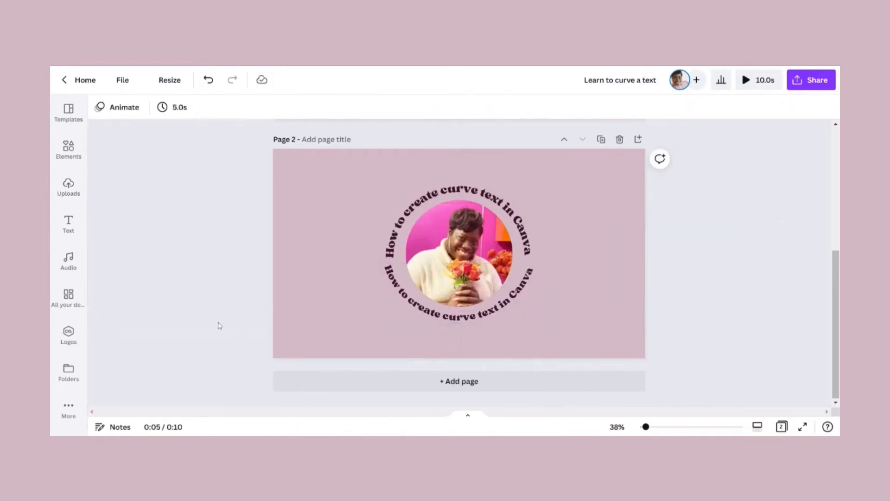
Step: Replace the lower curved text on page 2 with the word "with" followed by the presenter's first name
left_click(456, 316)
left_click(463, 317)
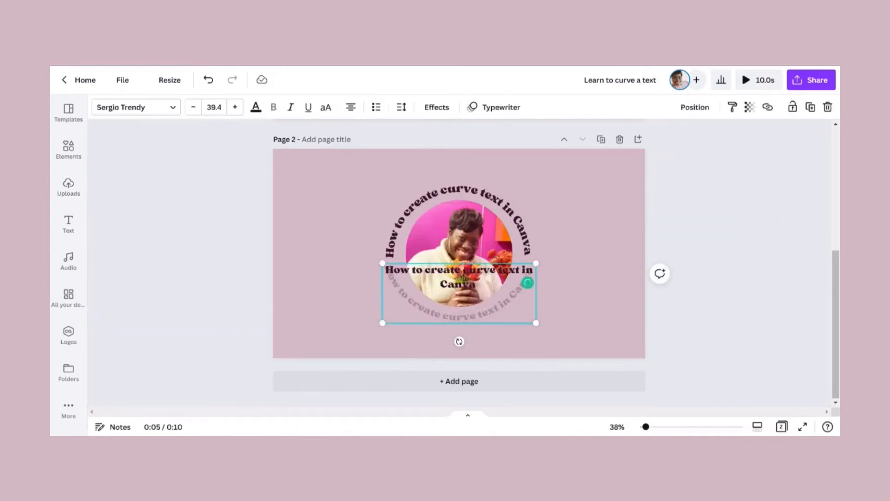
left_click_drag(478, 283, 393, 270)
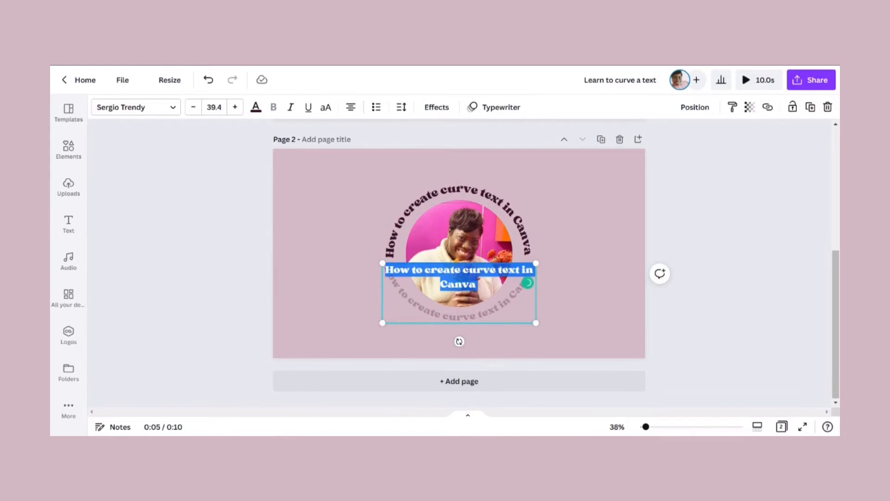
type("w")
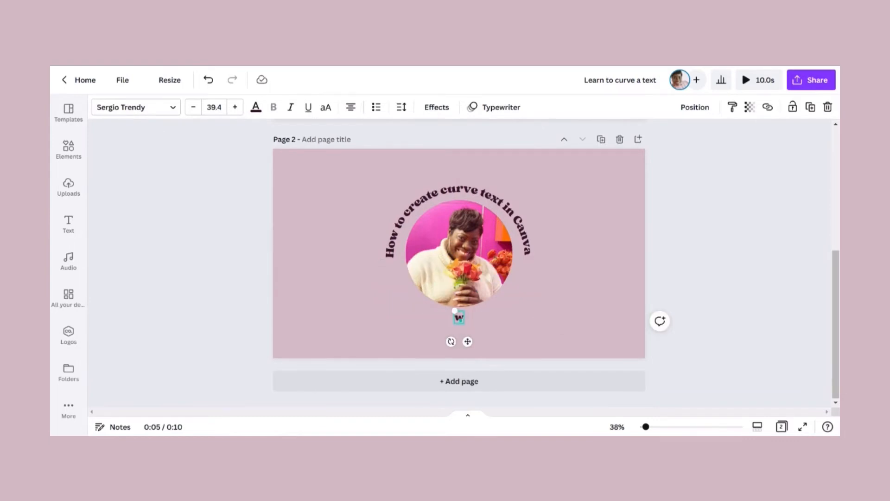
type("ith Carey")
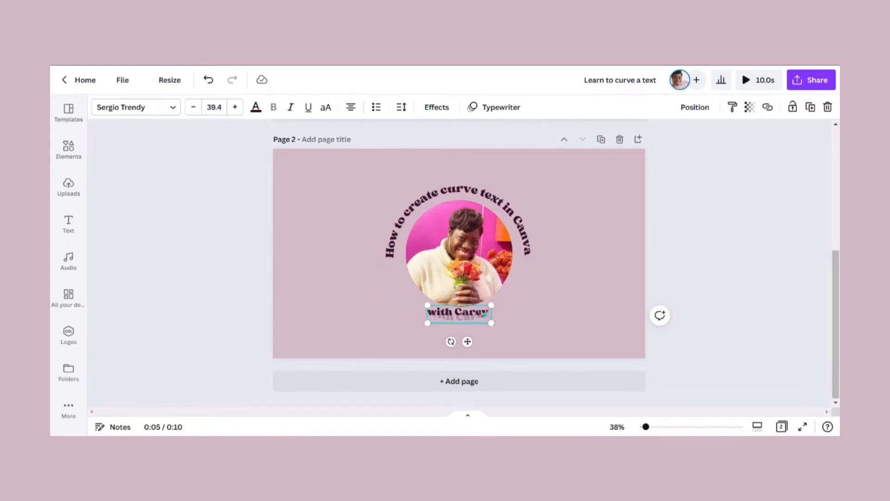
left_click(718, 247)
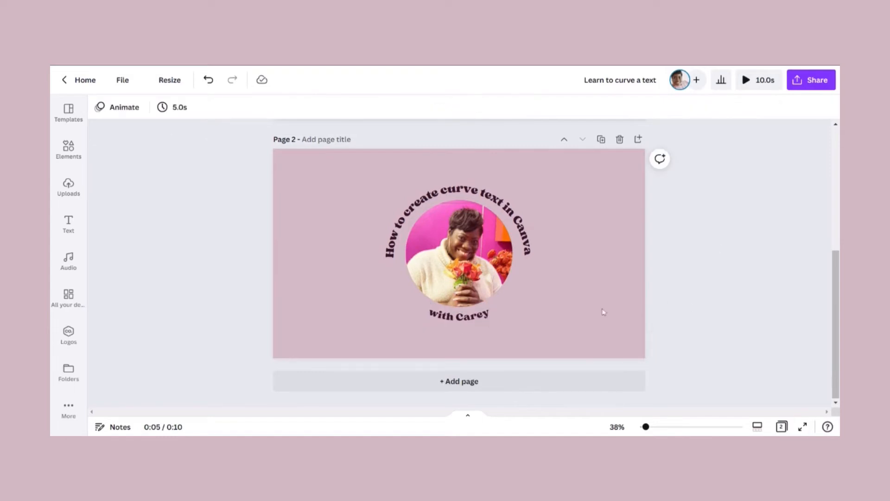
left_click(484, 323)
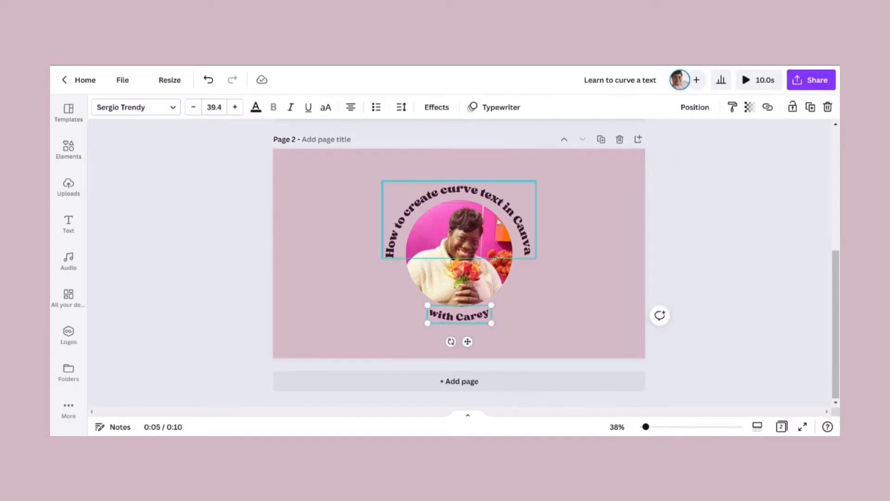
left_click(552, 265)
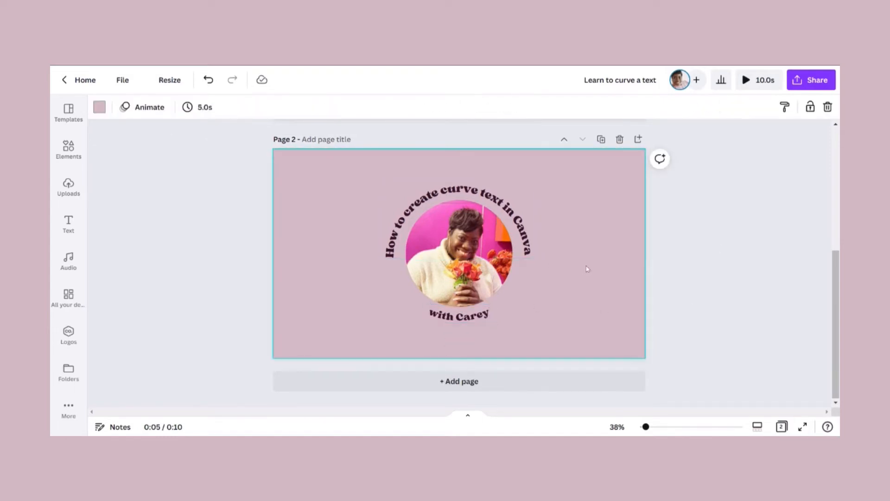
Step: Set the curve of the page 1 heading to 67 so it bends into an almost closed circle
left_click(427, 197)
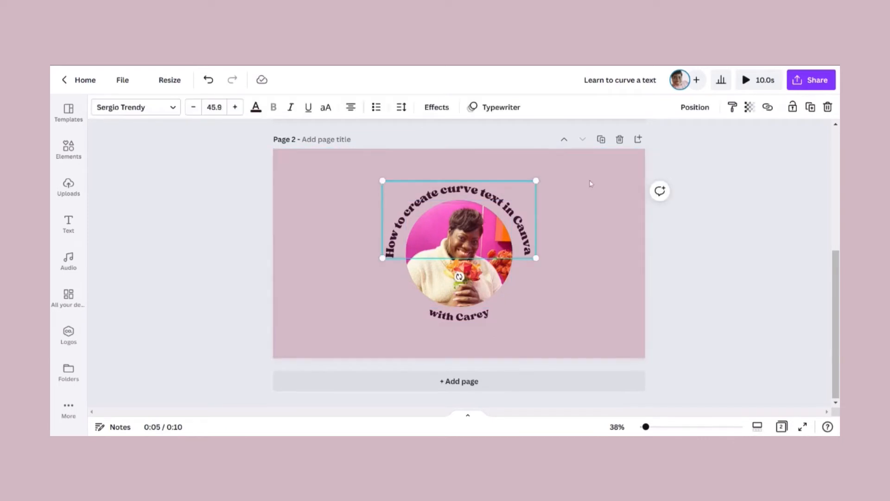
scroll(590, 185, "up", 5)
left_click(487, 206)
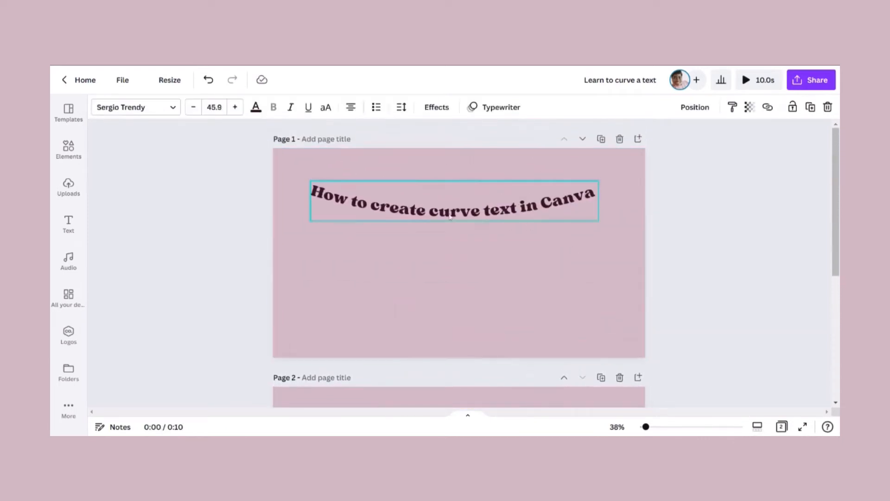
left_click(436, 108)
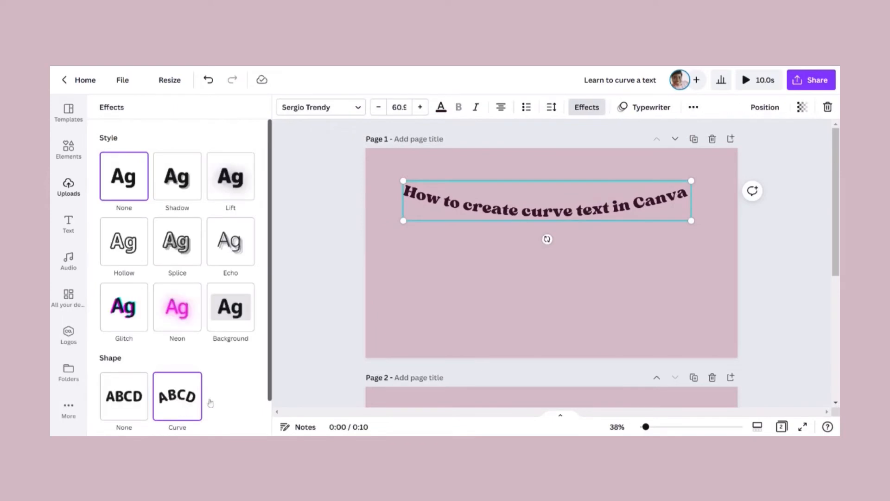
scroll(215, 395, "down", 1)
left_click_drag(172, 417, 229, 416)
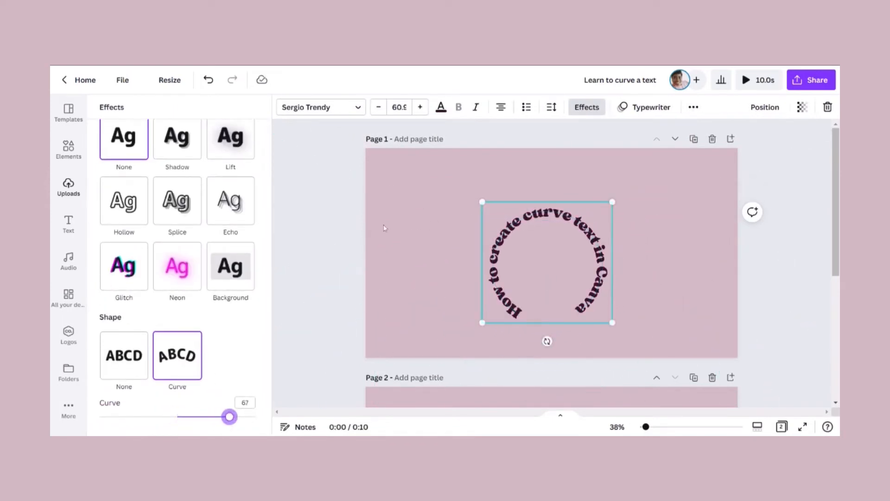
Step: Search the elements for "circle" and add the solid circle shape to page 1
left_click(68, 150)
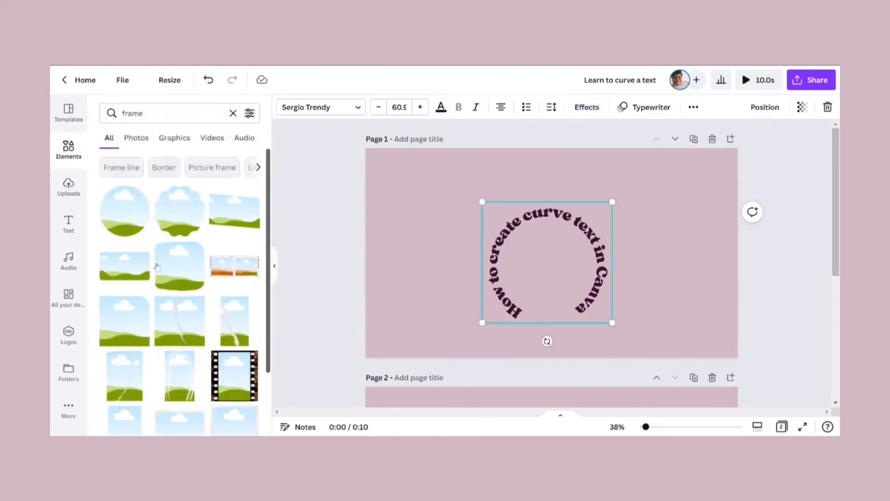
left_click(105, 205)
left_click(827, 107)
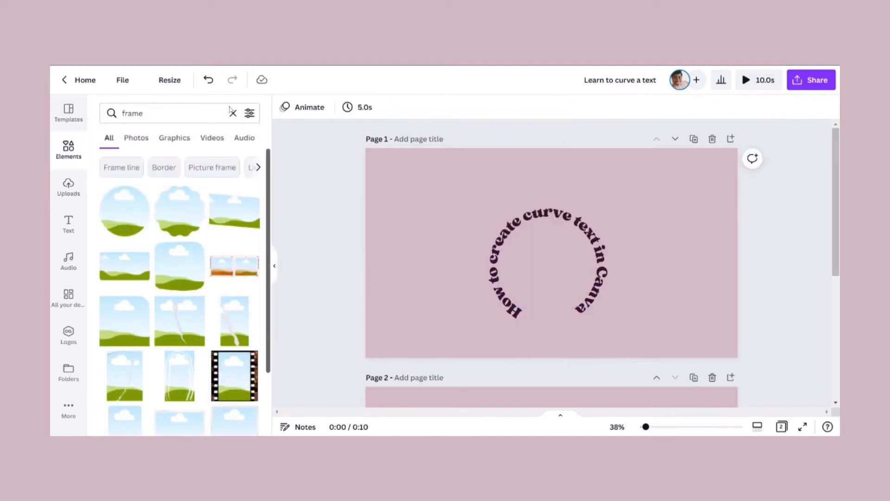
left_click(163, 113)
type("circle")
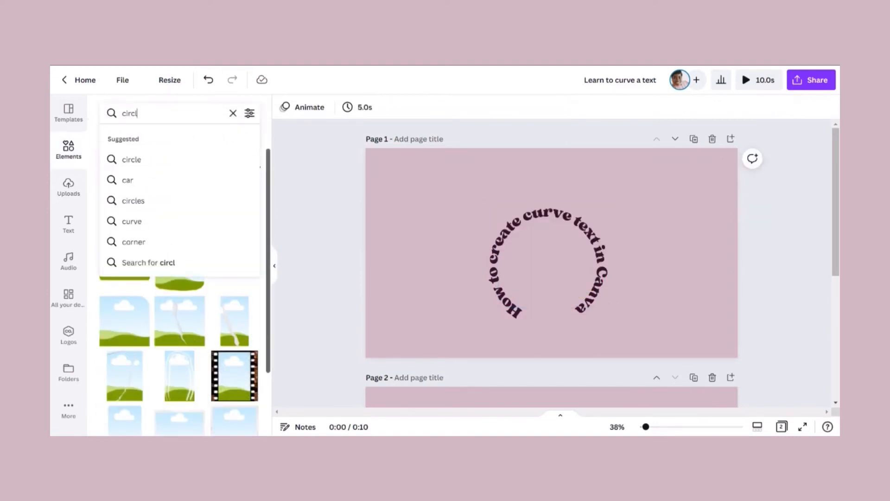
key("Return")
left_click(132, 209)
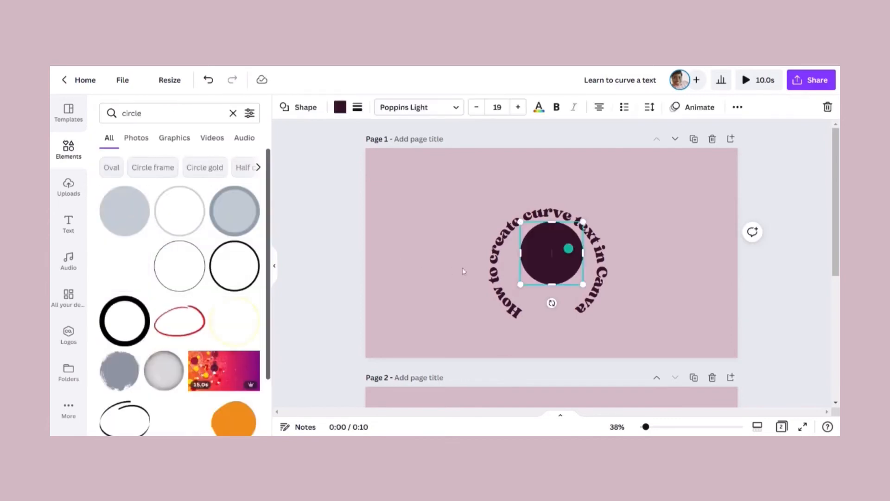
Step: Enlarge the circle until it extends beyond the curved heading and centre it over the text
left_click_drag(517, 220, 477, 179)
left_click_drag(584, 281, 621, 330)
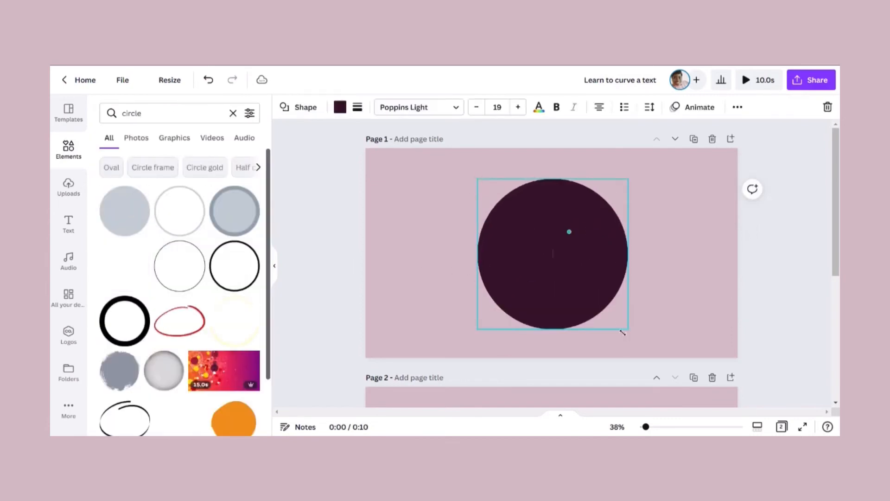
left_click_drag(562, 256, 558, 250)
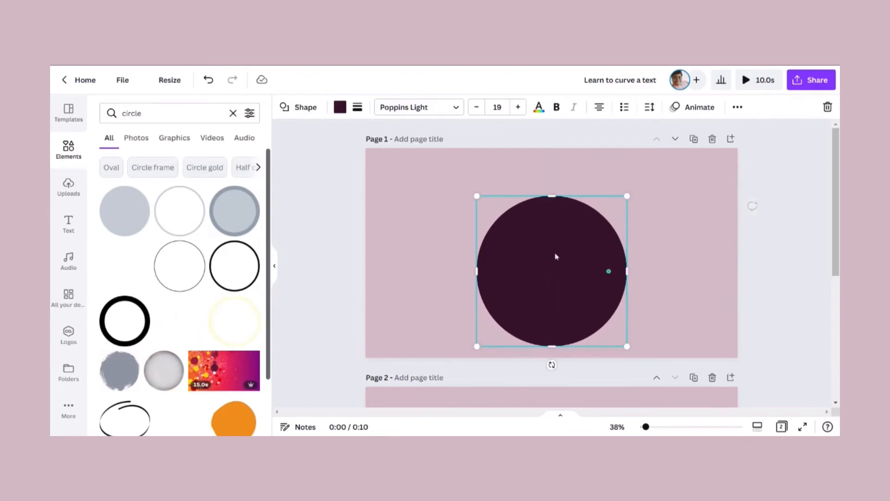
Step: Recolour the circle with the golden-brown brand colour and send it backward behind the curved heading
left_click(336, 110)
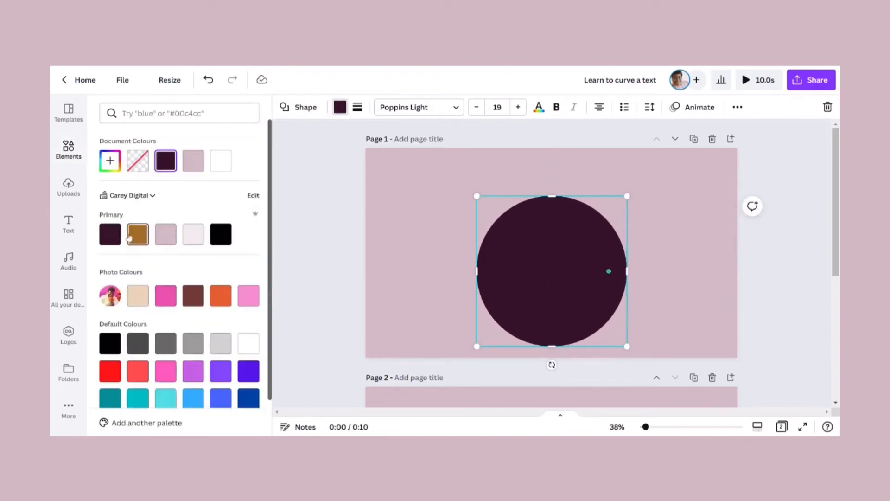
left_click(133, 242)
left_click(737, 107)
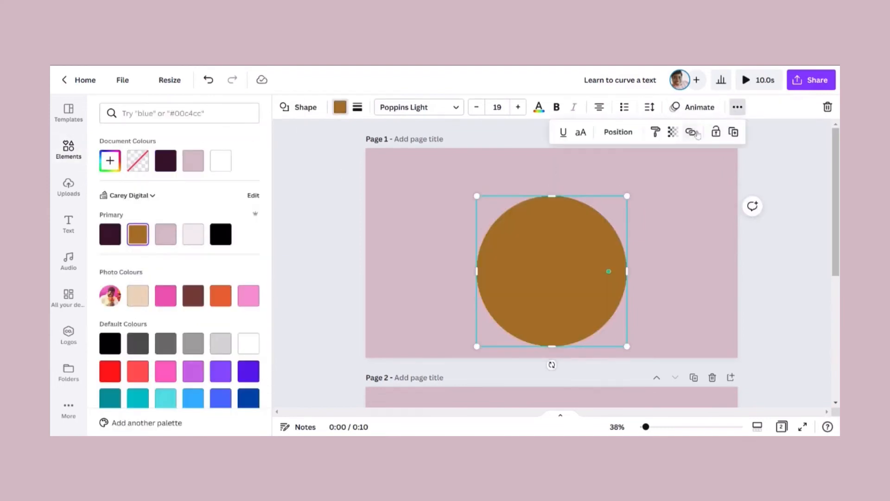
left_click(618, 131)
left_click(579, 163)
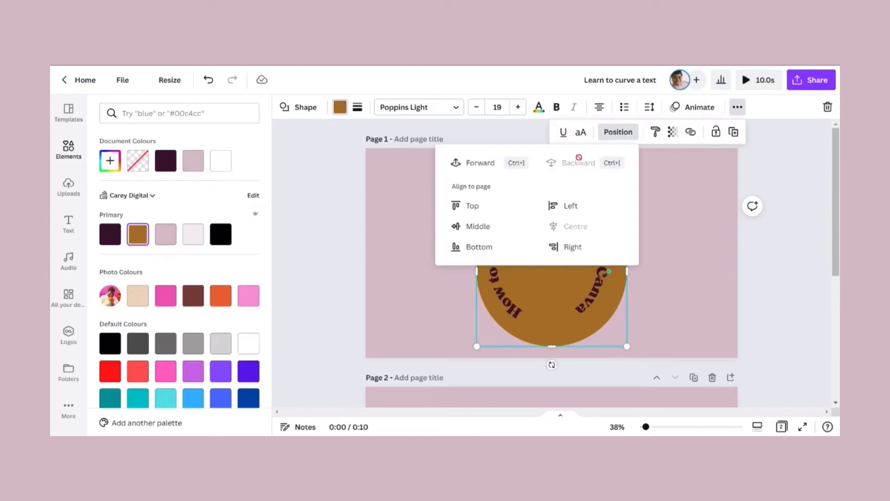
key("Escape")
Step: Enlarge the curved heading to font size 69 so that it follows the circle's edge
left_click(538, 273)
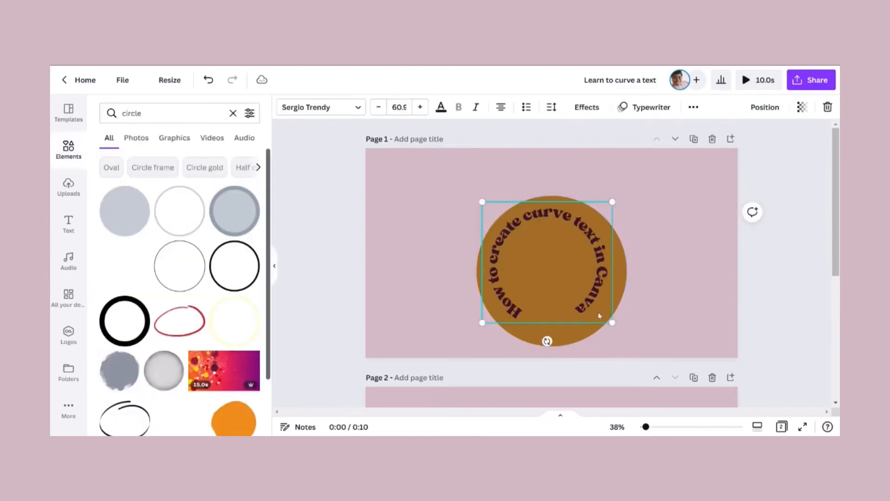
left_click(593, 328)
left_click(569, 307)
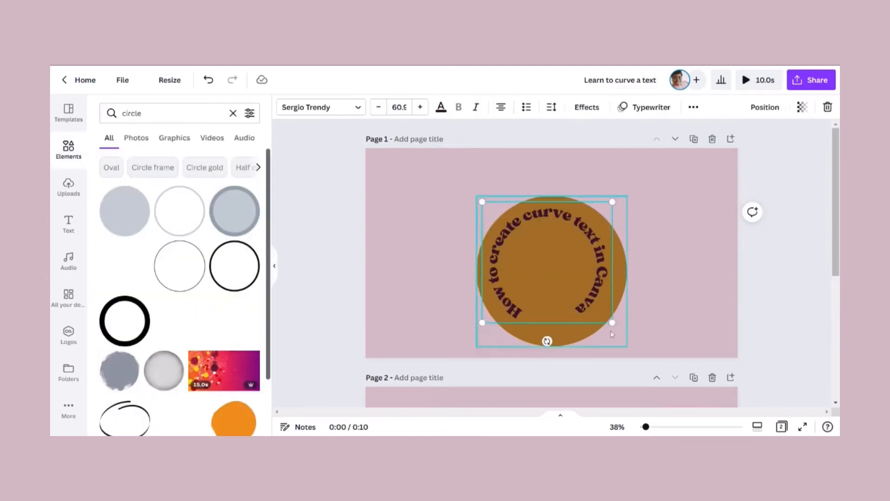
left_click_drag(612, 320, 624, 333)
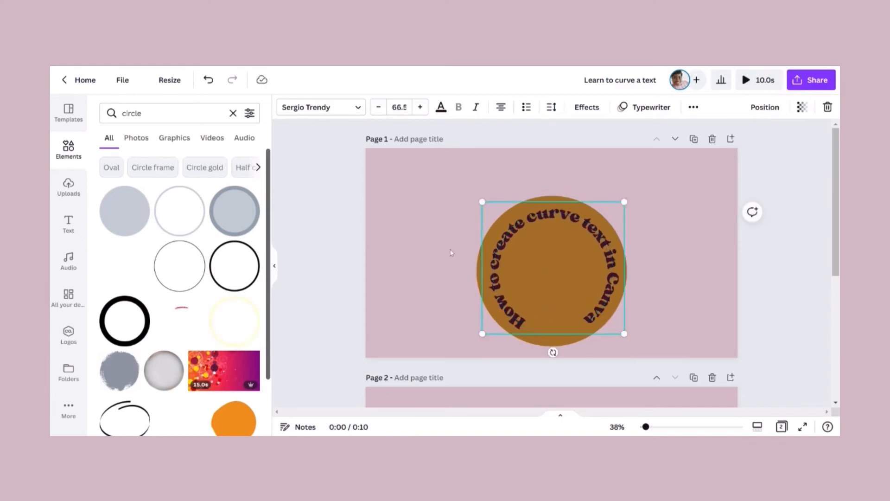
left_click_drag(481, 202, 477, 198)
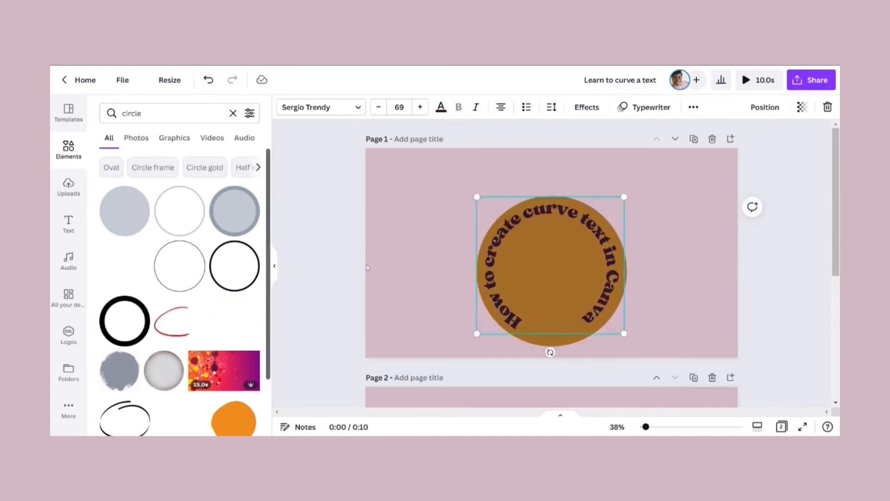
Step: Select the circle and curved heading together and scale both down until the text size is 61.3
left_click(436, 281)
left_click(549, 282)
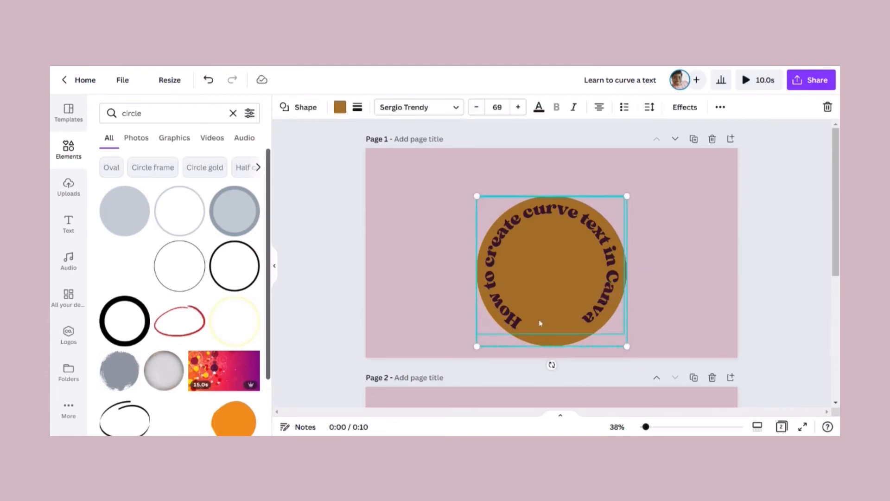
left_click_drag(477, 348, 493, 329)
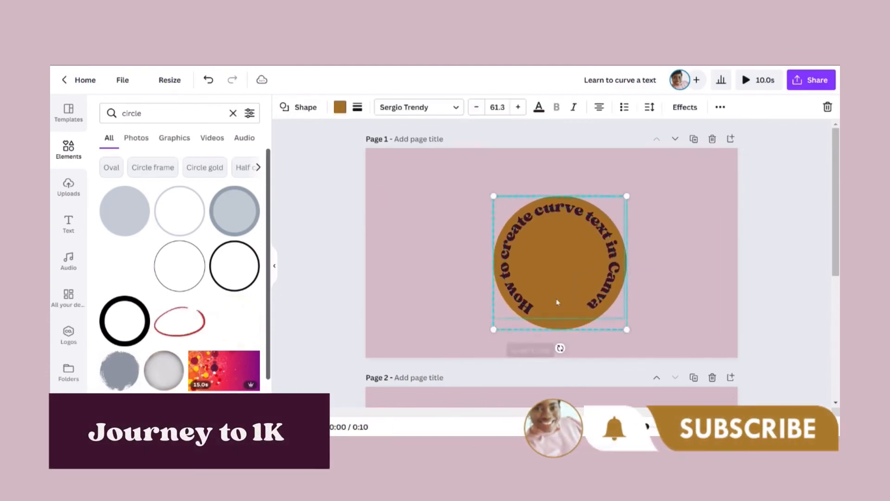
left_click(757, 283)
left_click(562, 254)
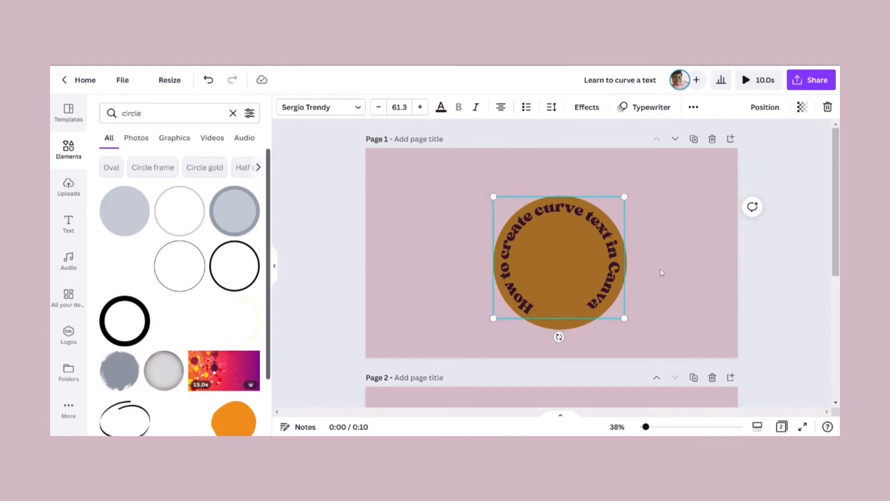
left_click(275, 273)
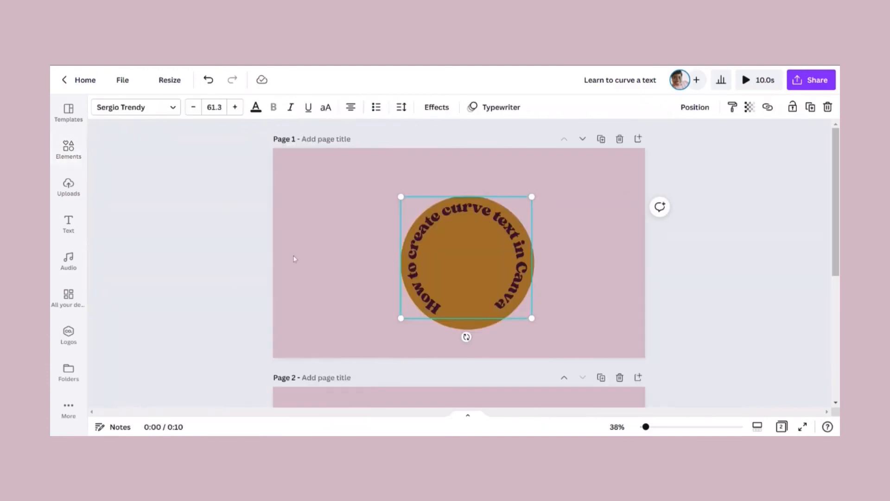
scroll(540, 308, "down", 2)
scroll(533, 299, "up", 2)
scroll(546, 302, "down", 5)
scroll(545, 302, "up", 5)
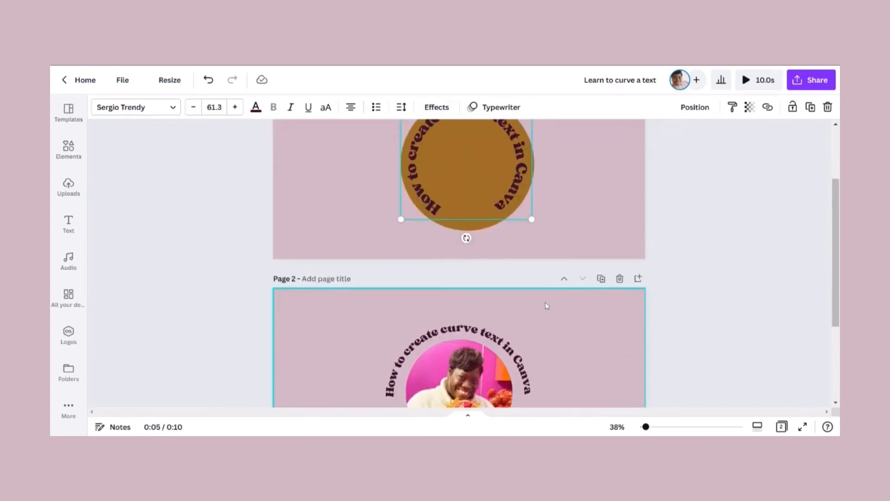
scroll(544, 303, "down", 5)
scroll(541, 298, "up", 5)
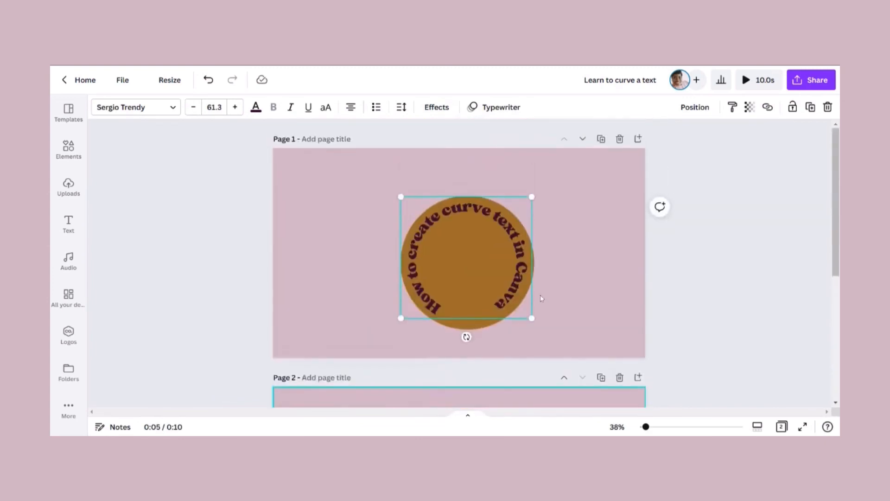
scroll(541, 299, "down", 4)
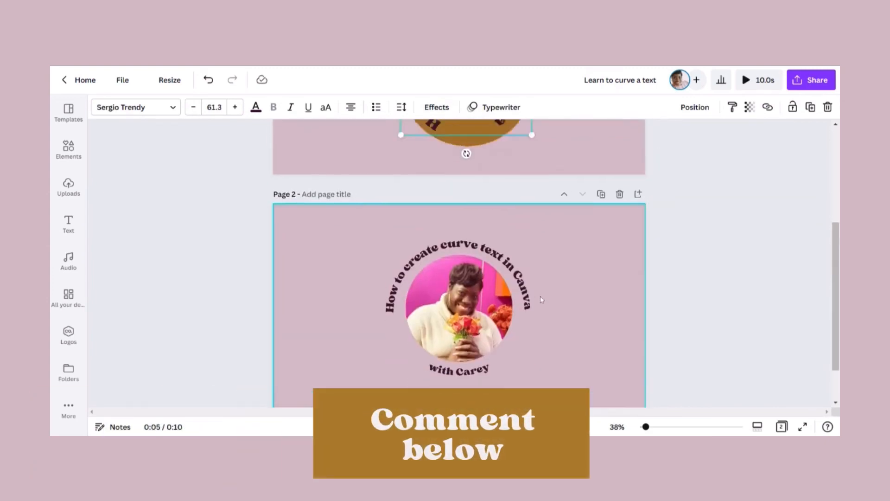